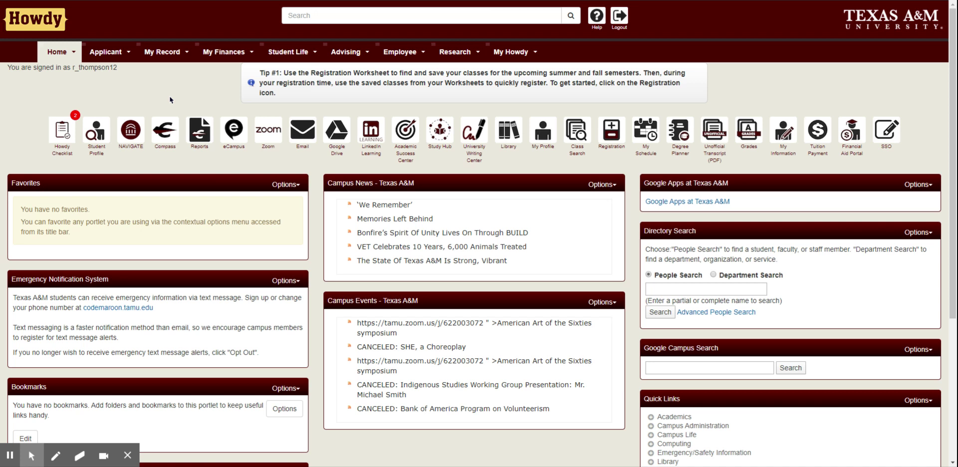
Open the My Record tab to show the Registration, My Schedule and Grades sections
click(164, 55)
click(165, 56)
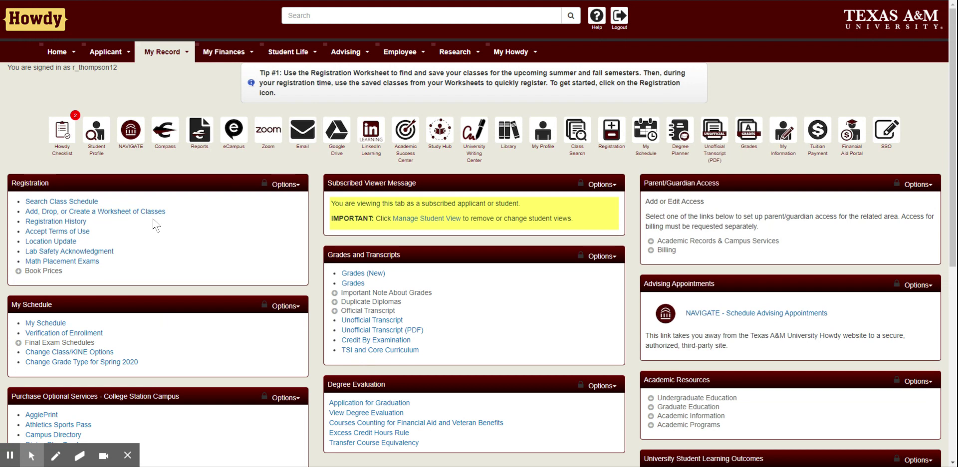
Create a new registration worksheet for the Summer 2020 - College Station term
click(612, 134)
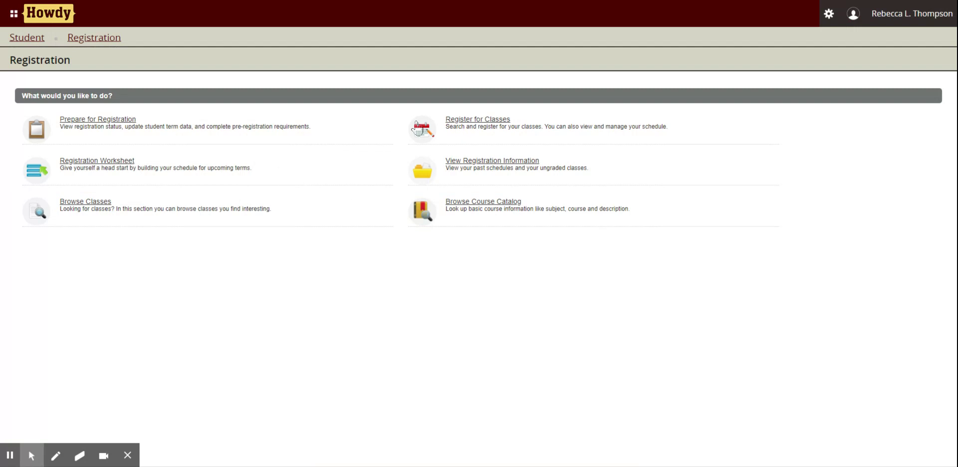
click(99, 172)
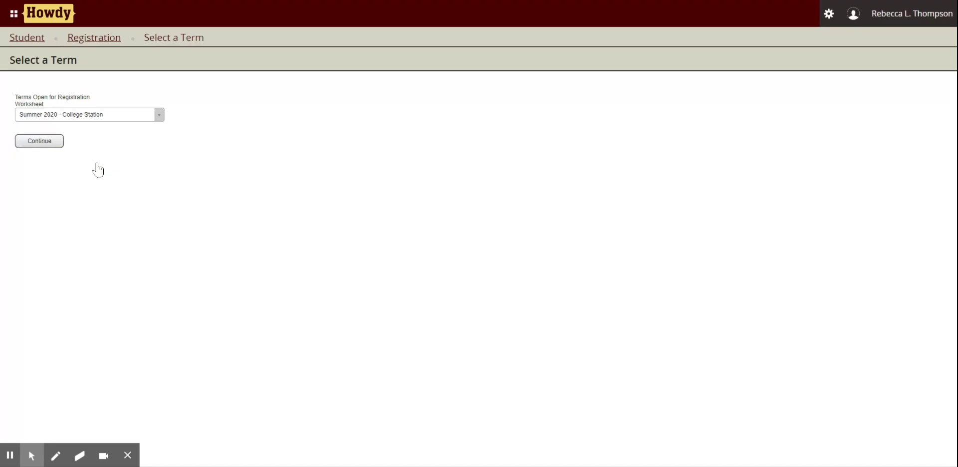
click(100, 123)
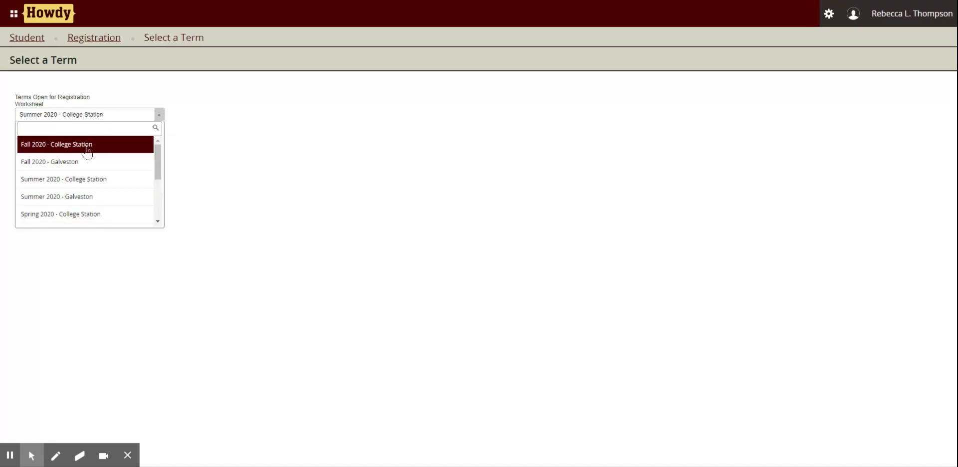
click(77, 180)
click(50, 143)
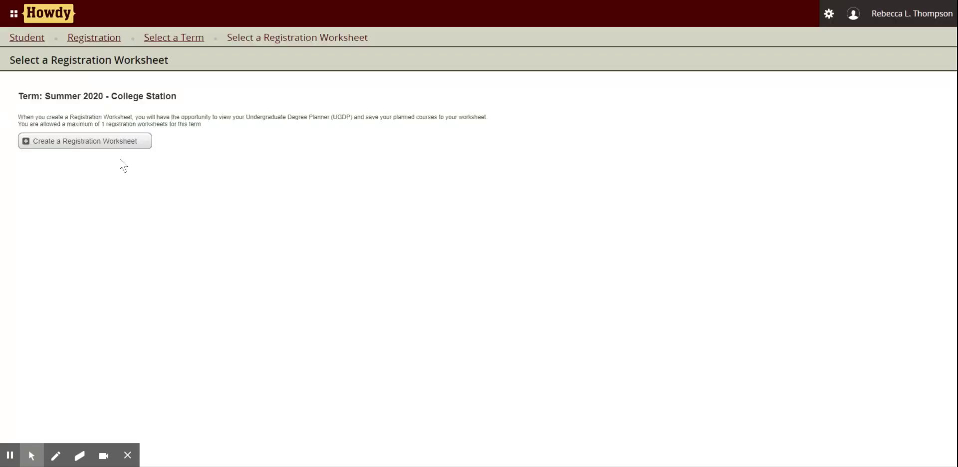
click(51, 146)
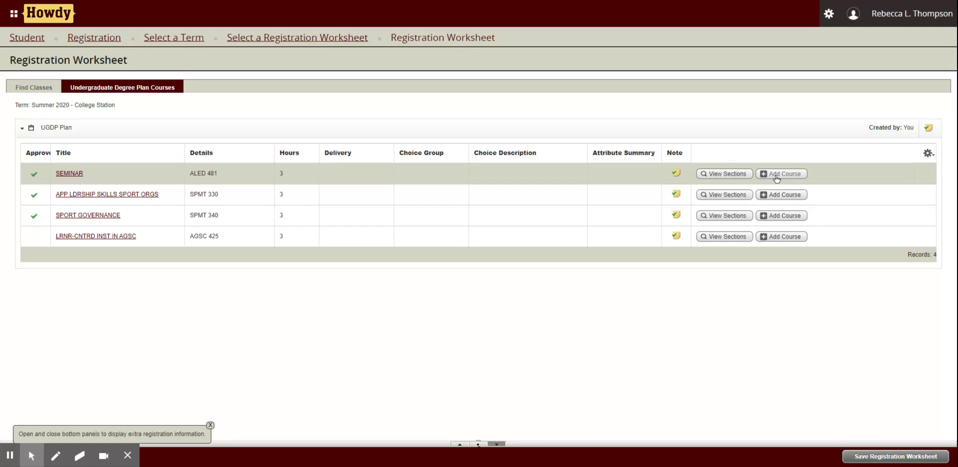
Add SEMINAR ALED 481 section 700 (CRN 24310) to the worksheet, then return to a blank class search
click(727, 174)
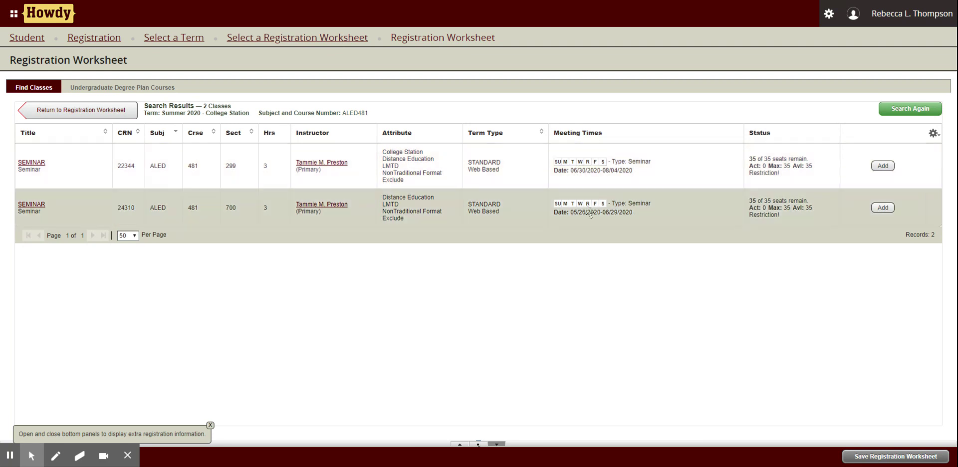
click(880, 208)
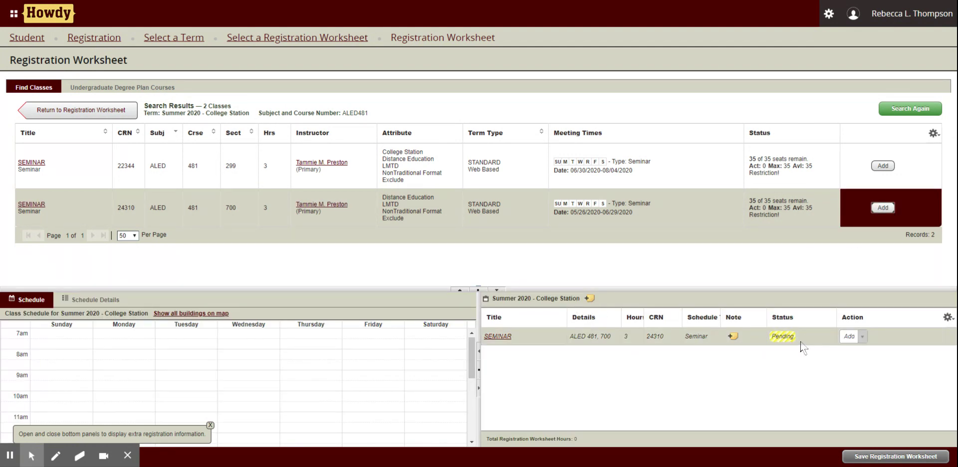
click(861, 336)
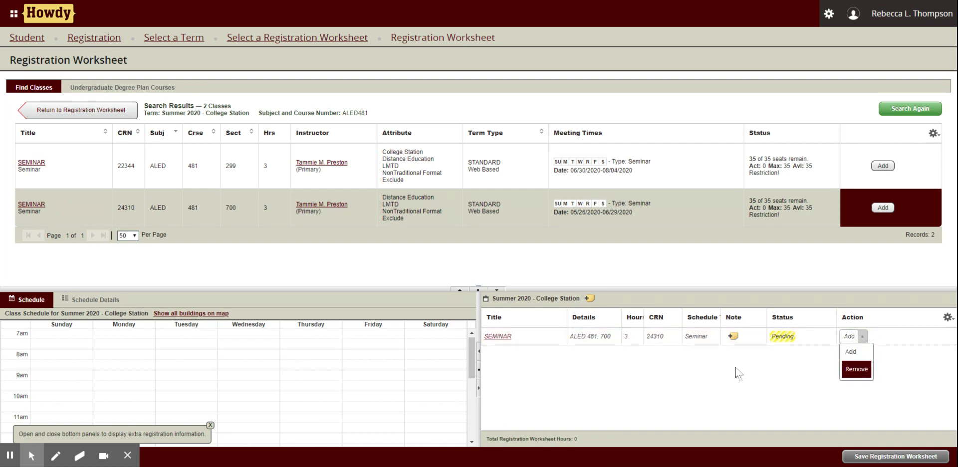
click(782, 372)
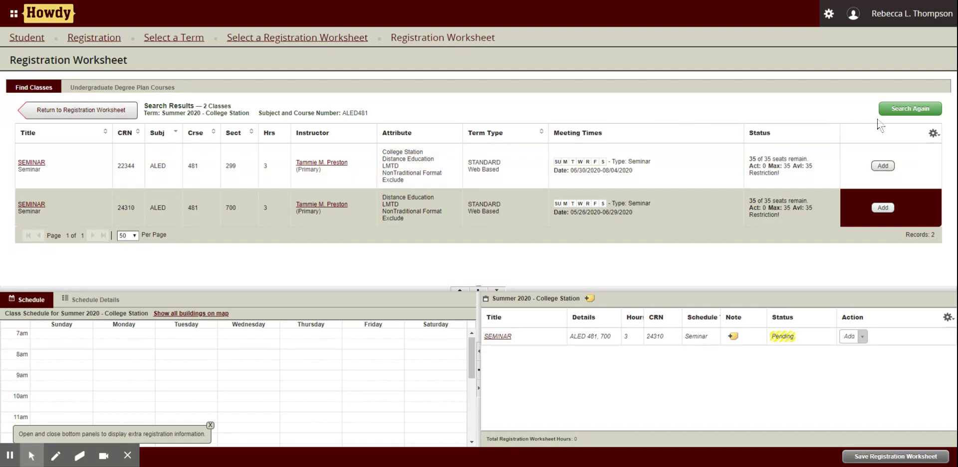
click(905, 113)
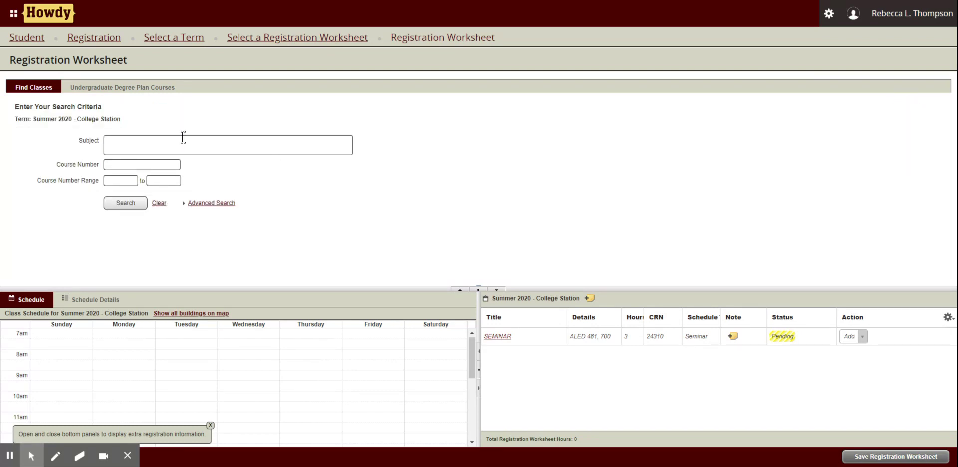
Search for classes with subject GEOG - Geography and course number 205
click(137, 144)
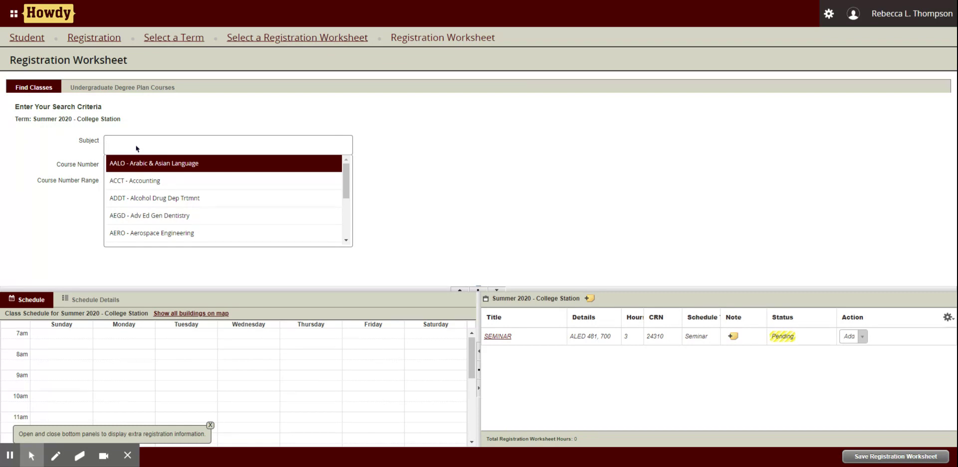
text(geog)
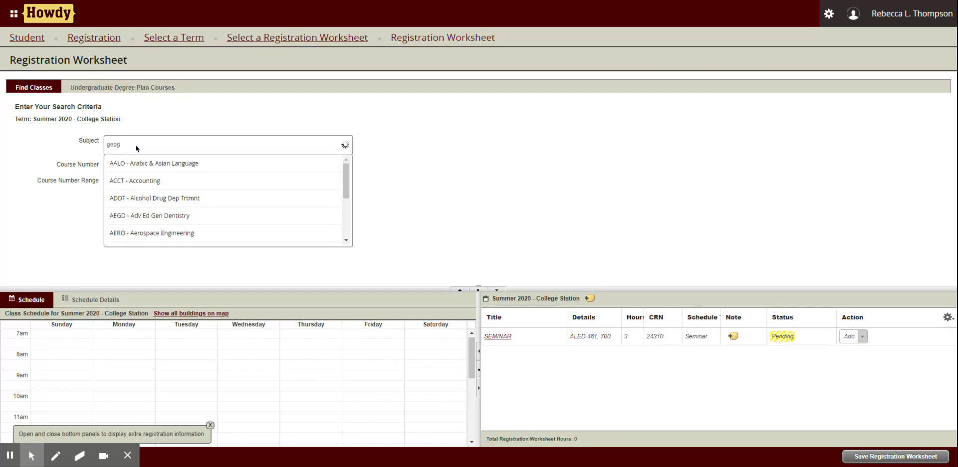
click(131, 171)
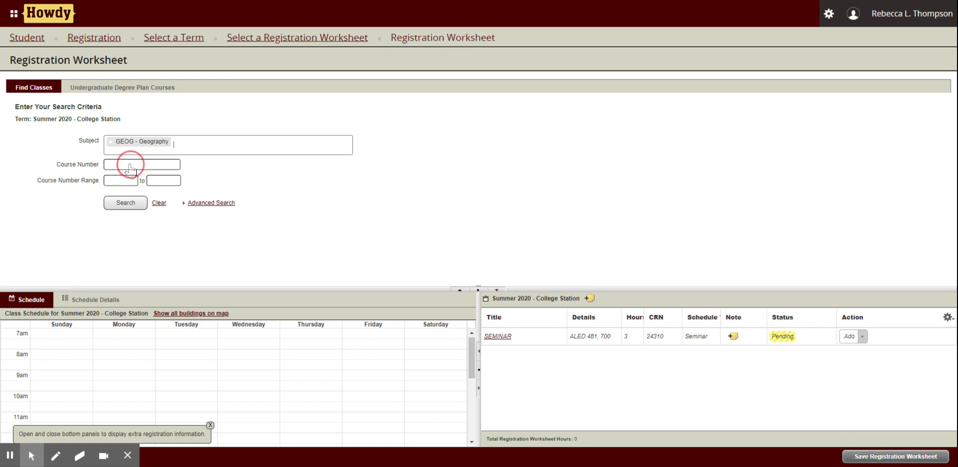
click(130, 164)
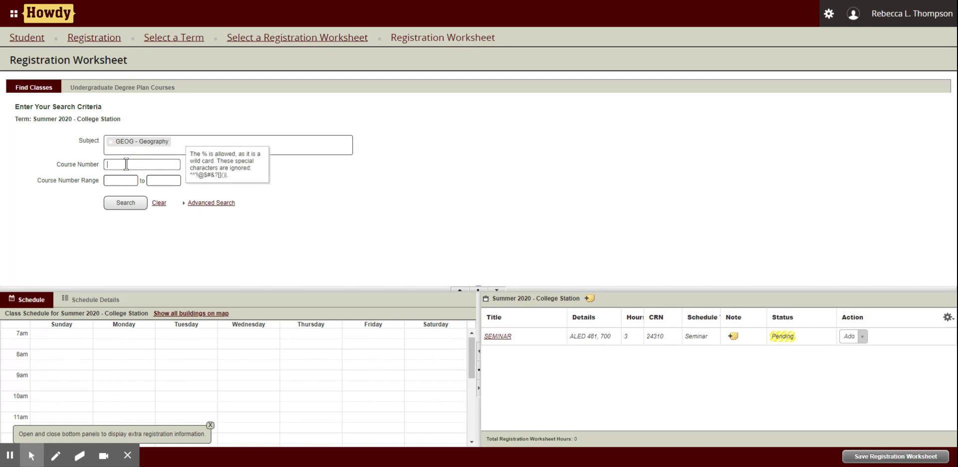
text(306)
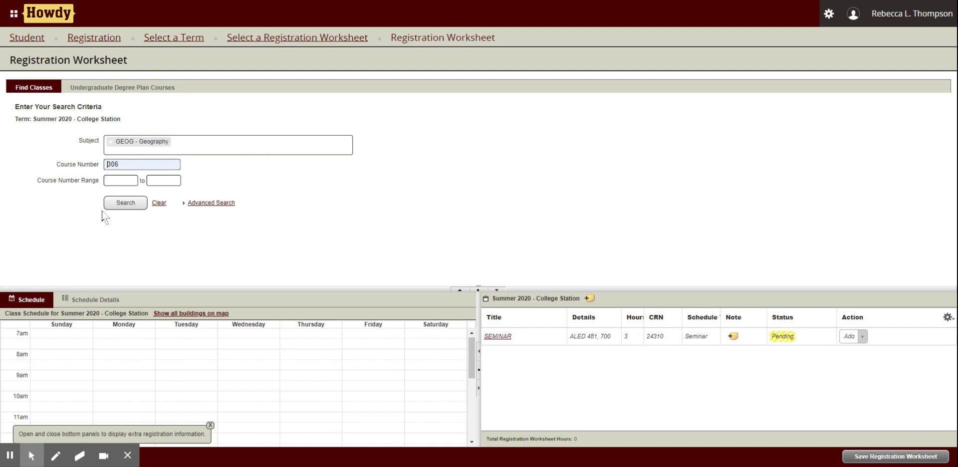
double_click(120, 164)
key(BackSpace)
text(205)
click(129, 203)
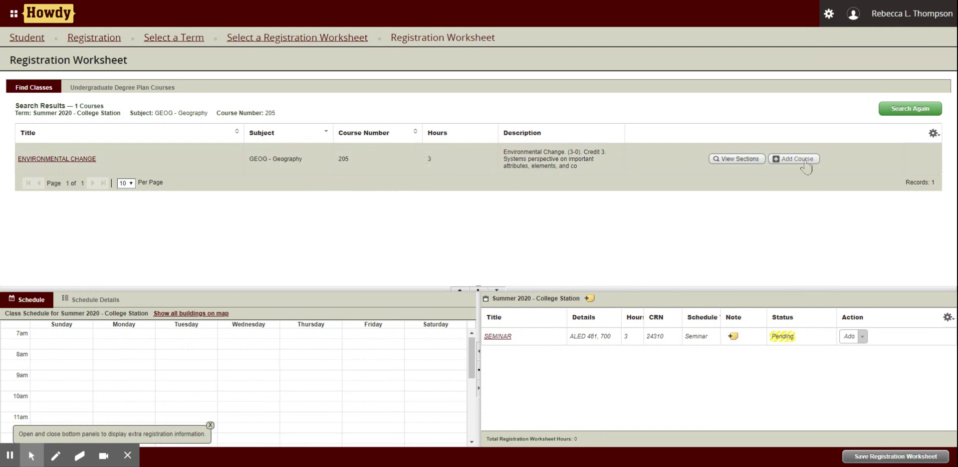
Review GEOG 205 enrollment restrictions and add section 299 (CRN 25281) to the worksheet
click(738, 159)
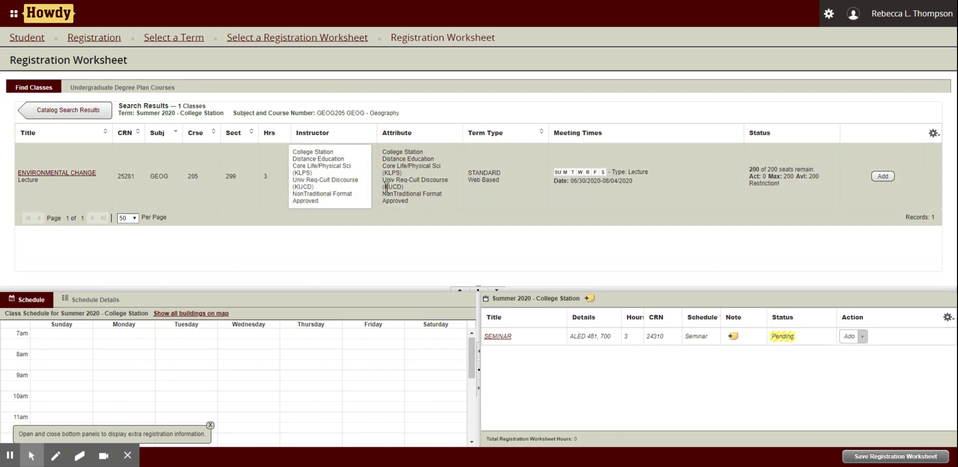
click(70, 174)
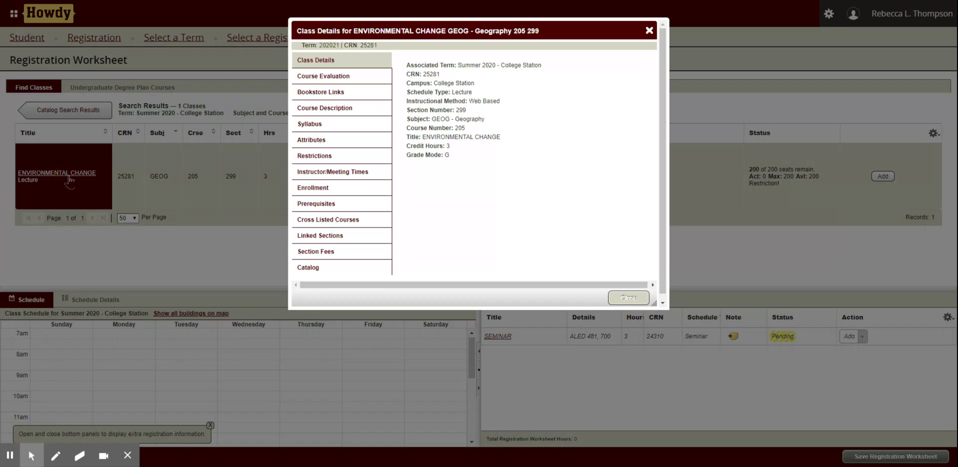
click(323, 158)
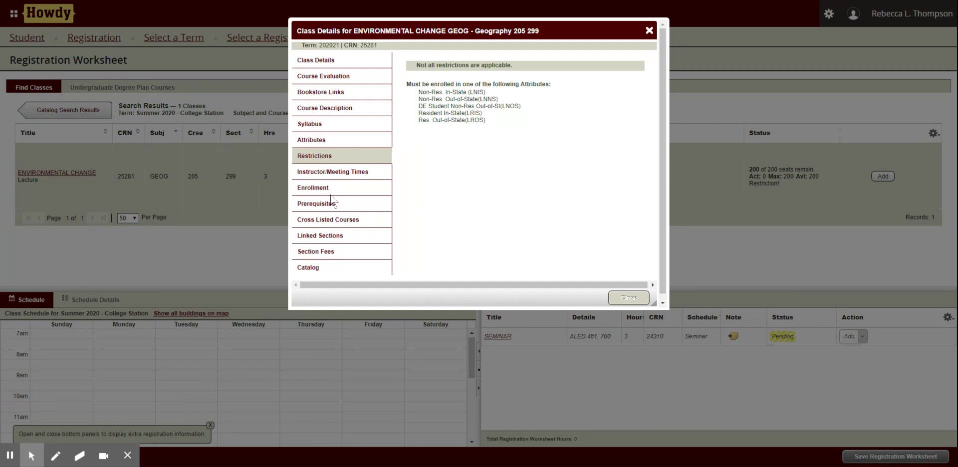
click(617, 298)
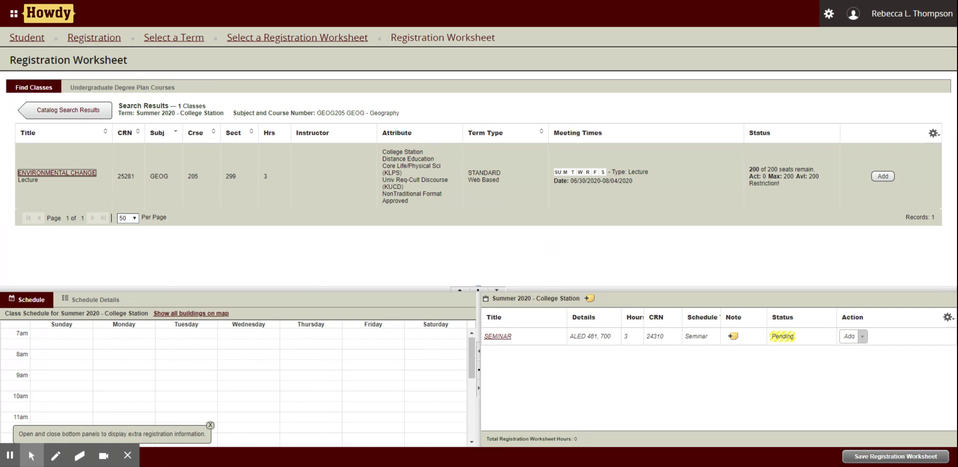
click(882, 176)
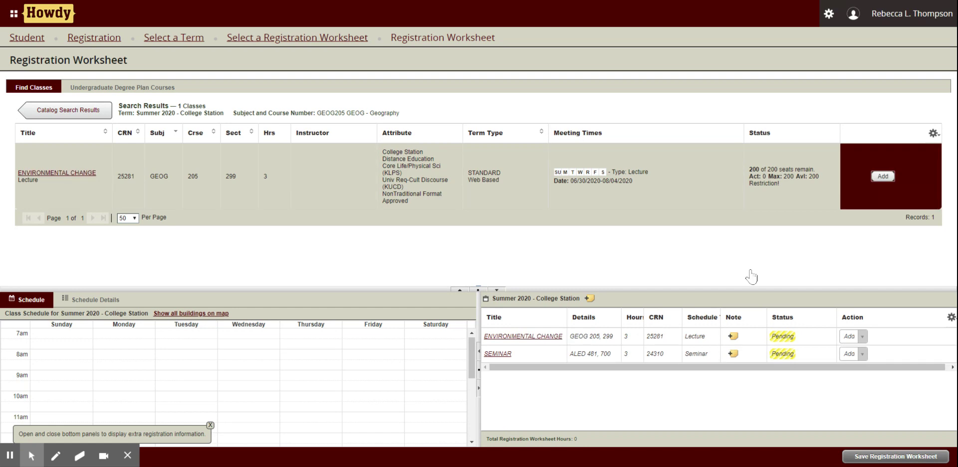
click(94, 110)
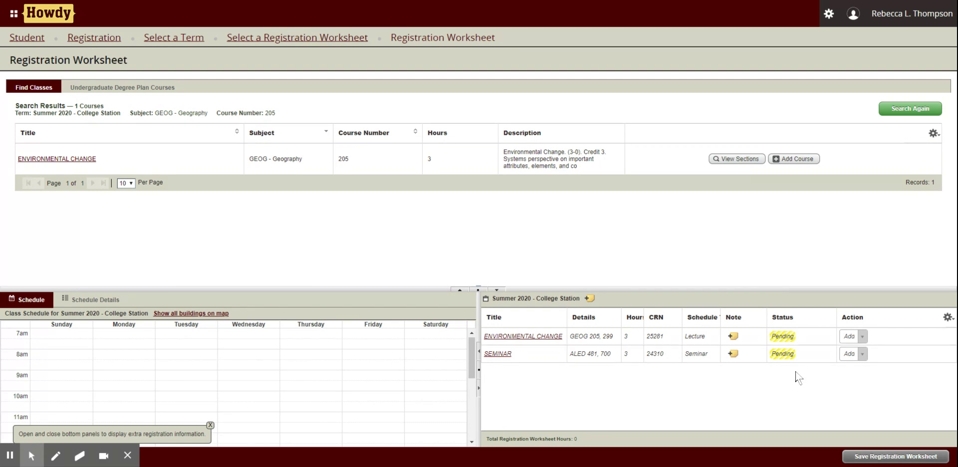
Save the worksheet so ALED 481 and GEOG 205 become Planned, then return to Registration
click(868, 459)
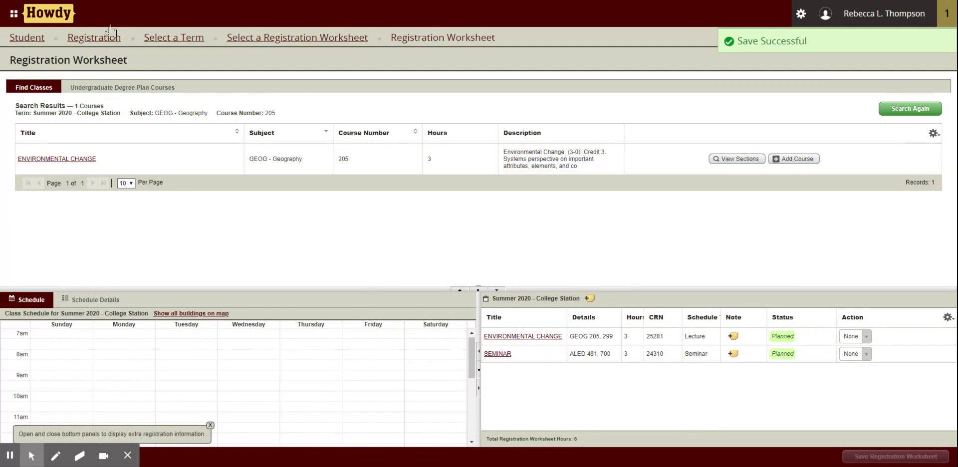
click(108, 45)
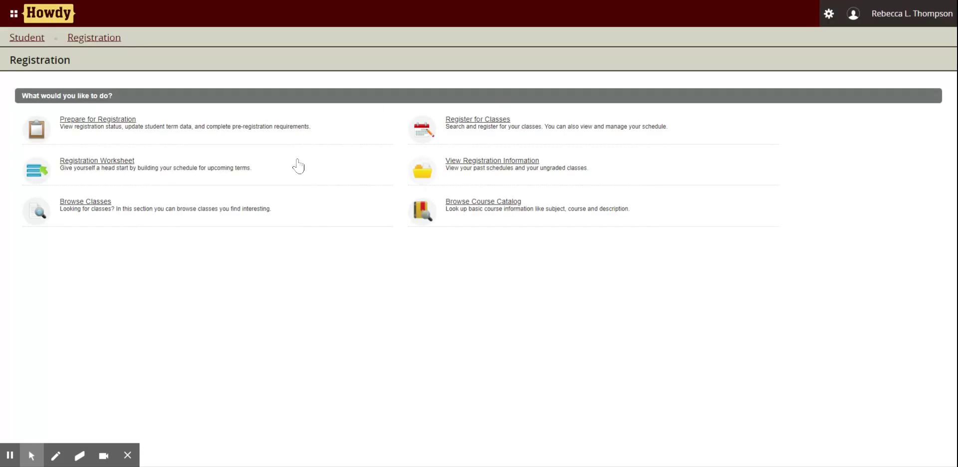
Go to Register for Classes and view the terms open for registration without choosing one
click(482, 121)
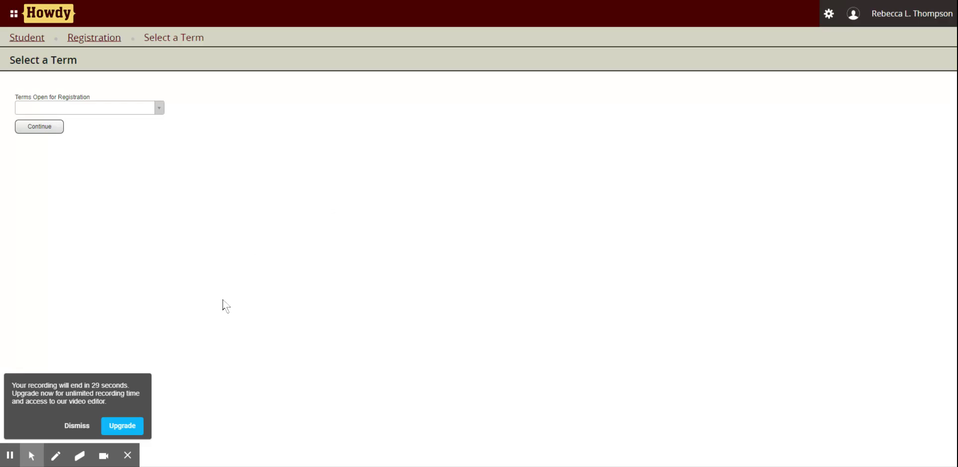
click(89, 108)
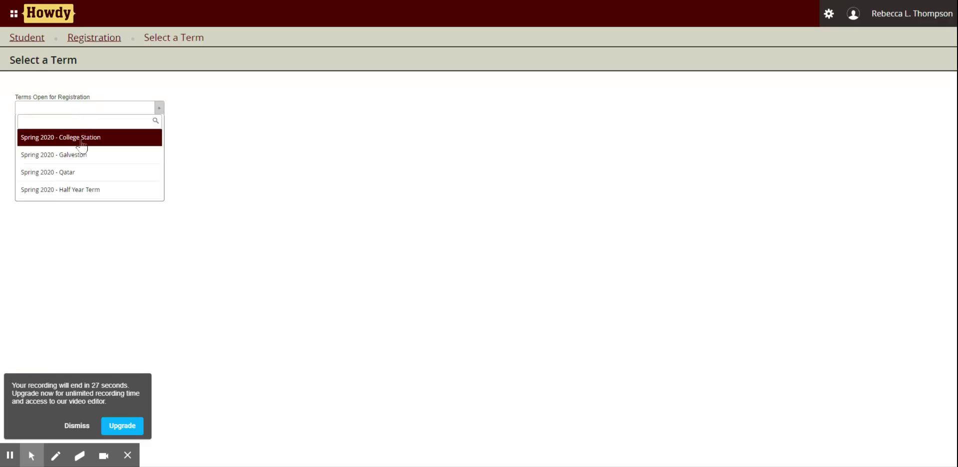
click(255, 158)
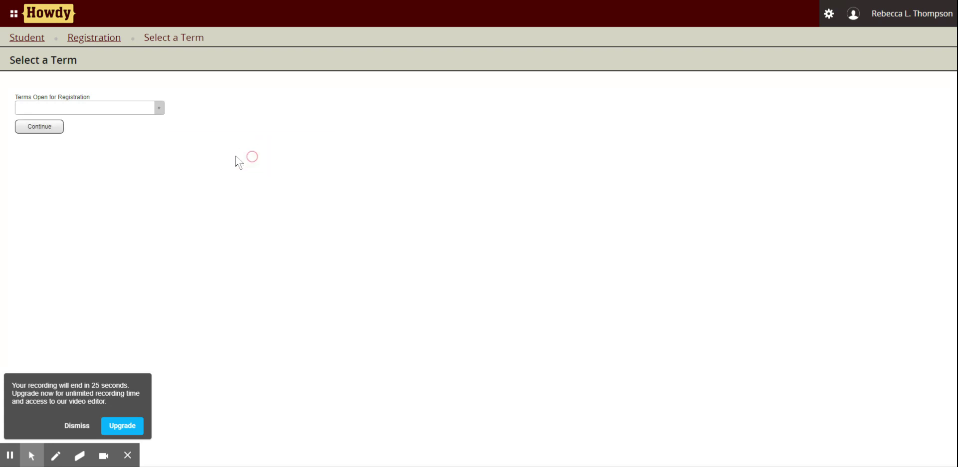